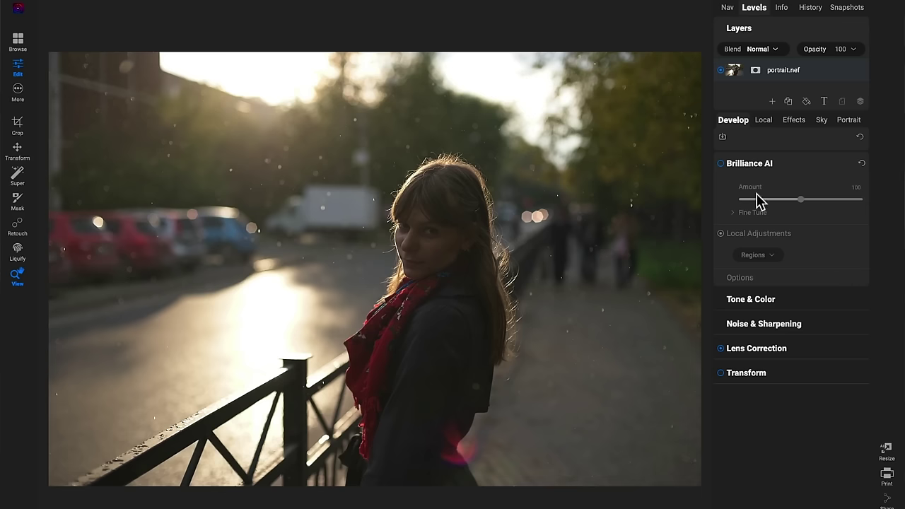
Turn on Brilliance AI for the portrait and apply the Darker Glow style to the jackal.
click(720, 163)
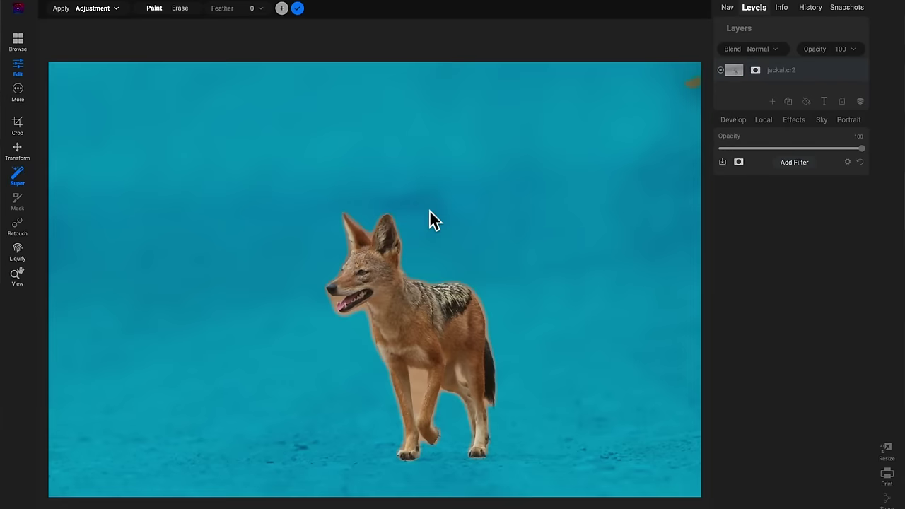
click(430, 210)
mouse_move(495, 159)
click(557, 234)
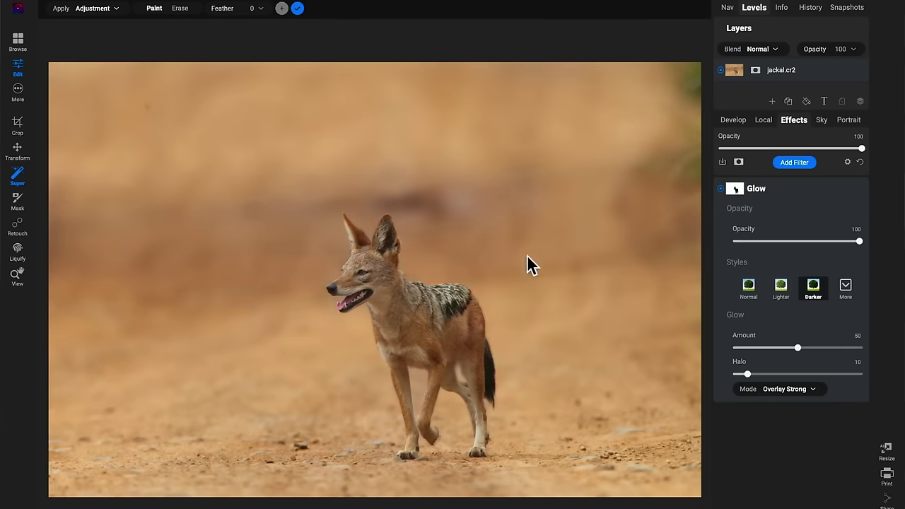
Blend the bridge layer with Screen and swap in the Marshmallow_Sky_12 clouds.
click(354, 275)
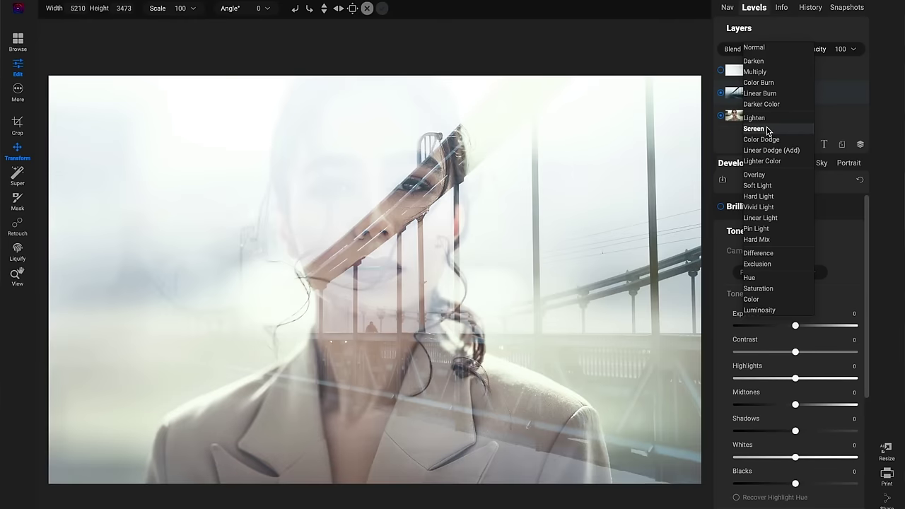
click(767, 130)
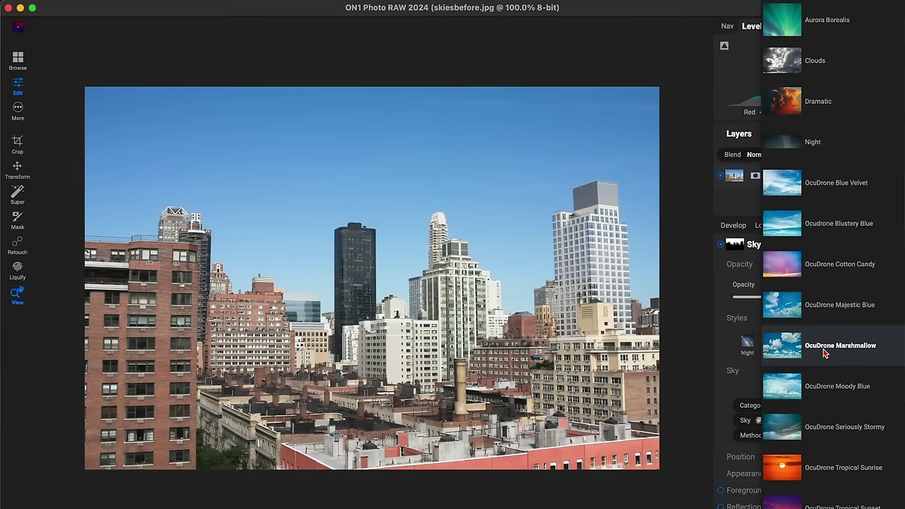
click(824, 354)
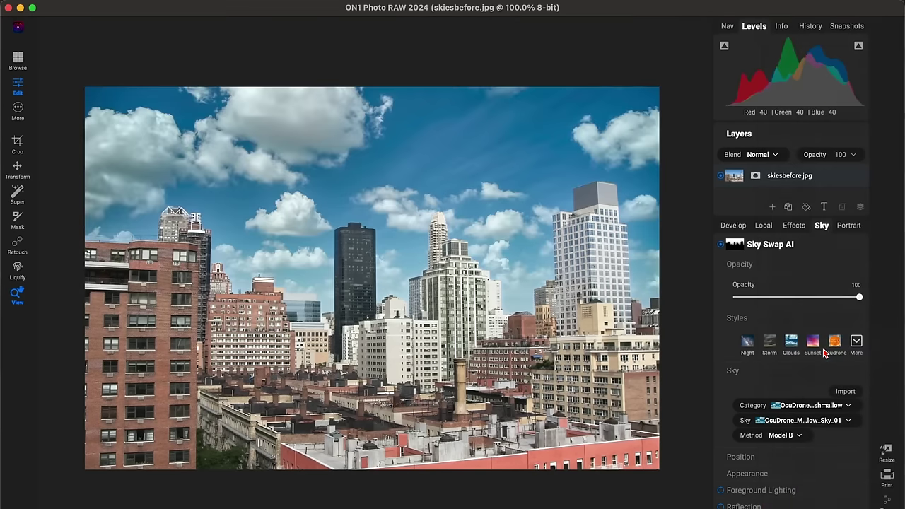
click(813, 420)
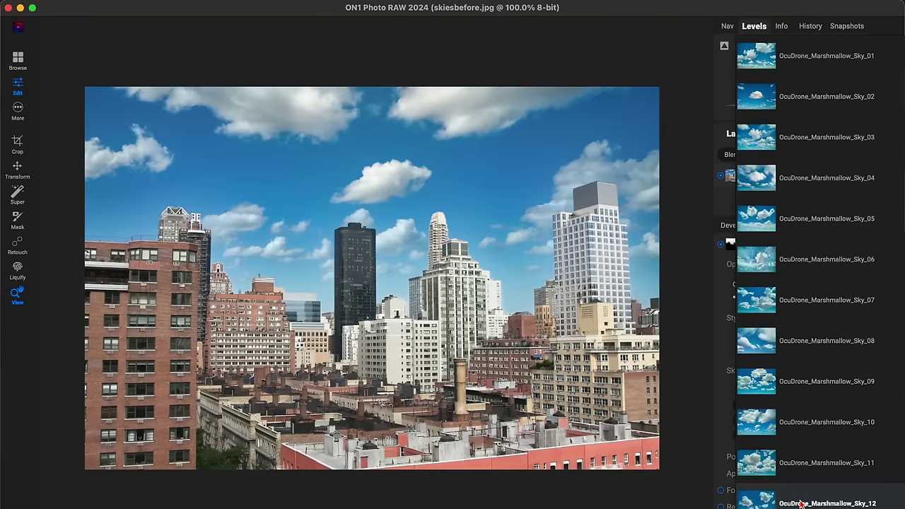
click(801, 503)
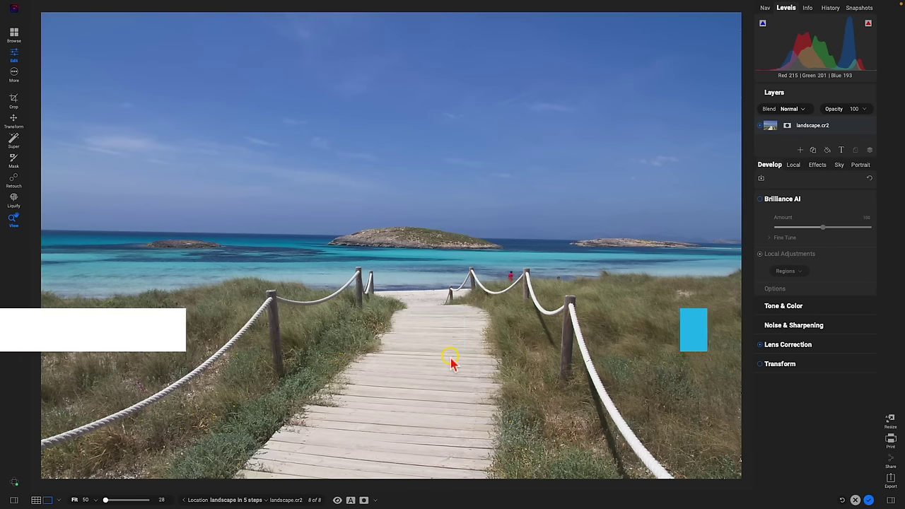
Level the sea horizon with the Crop Level line, rotating about -1° and cropping to 5052 × 3368.
key(c)
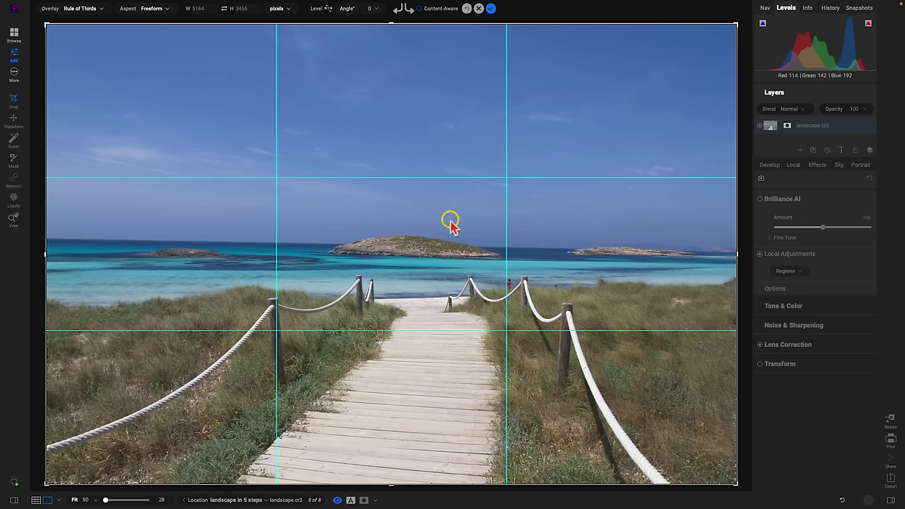
click(329, 9)
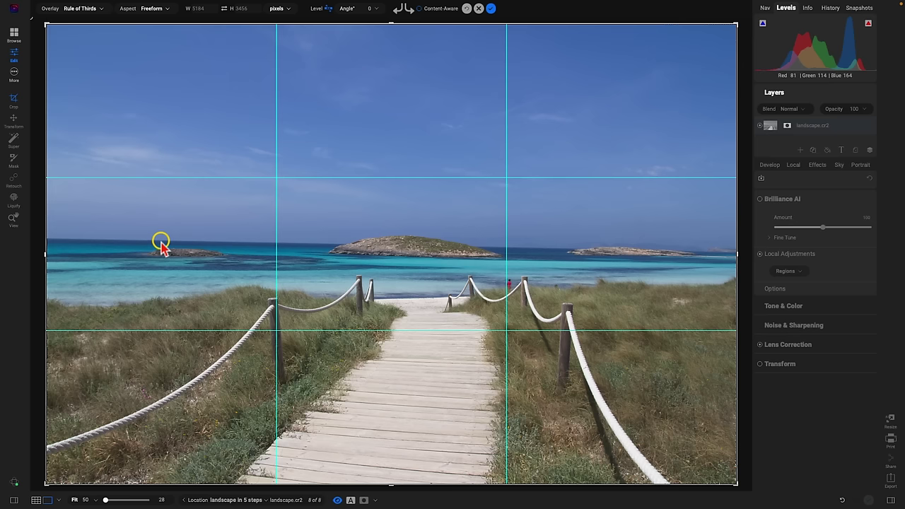
drag(161, 242, 538, 248)
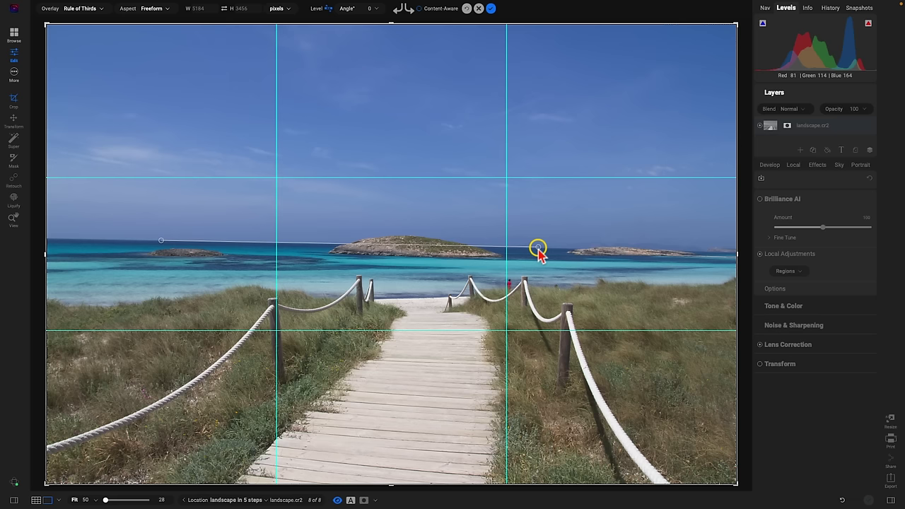
drag(538, 248, 538, 248)
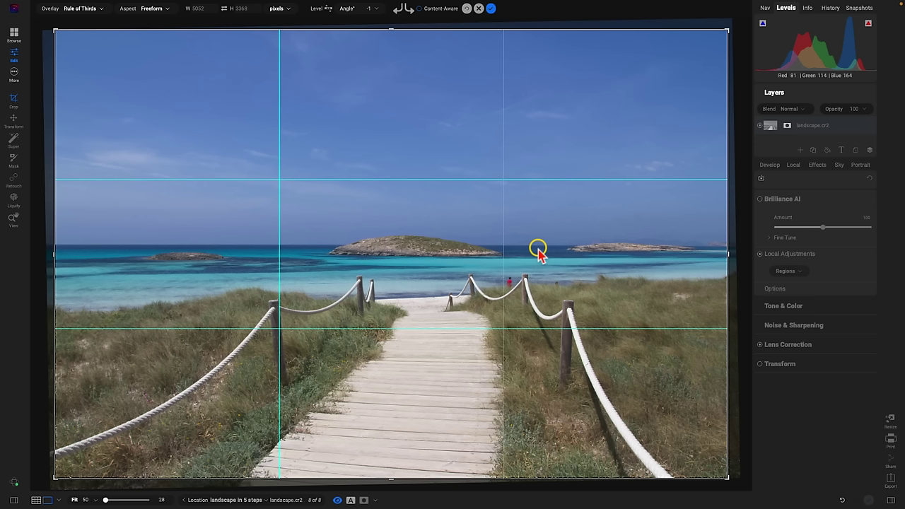
double_click(538, 251)
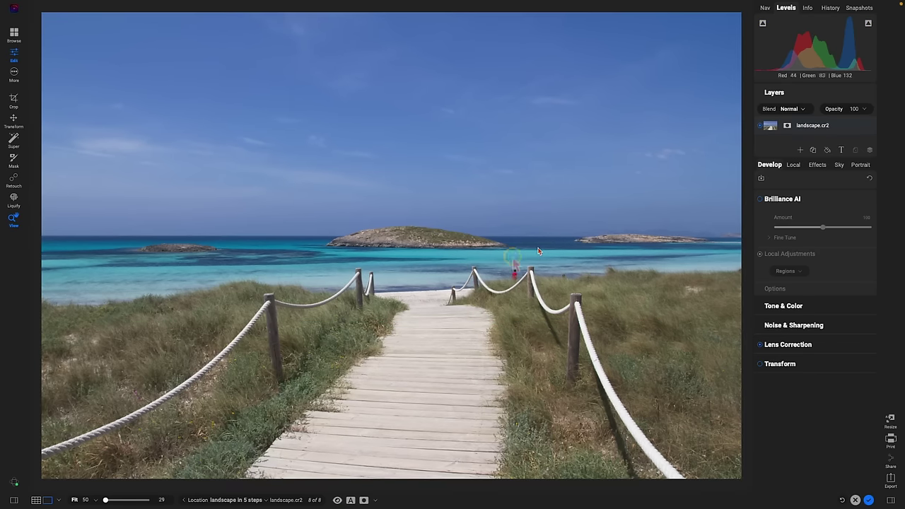
Apply Brilliance AI at amount 100 with sky and water at 25, comparing before and after.
click(513, 258)
click(760, 200)
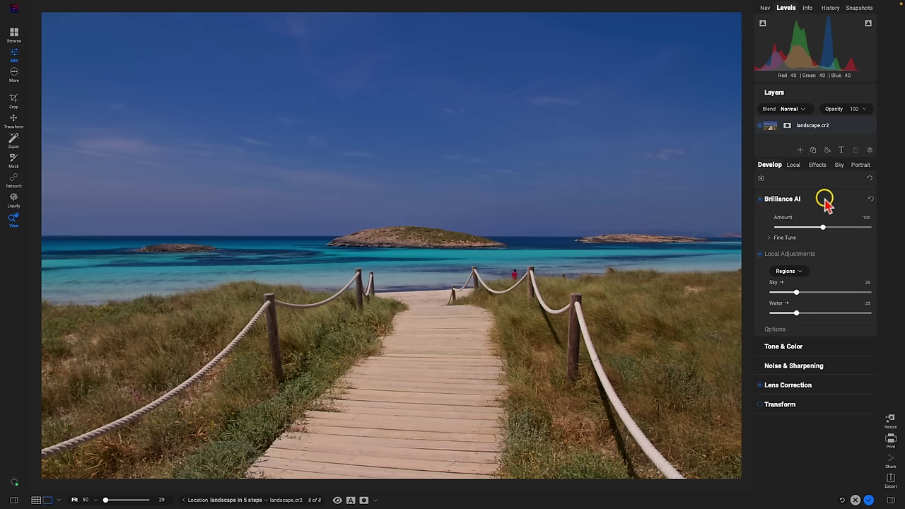
key(backslash)
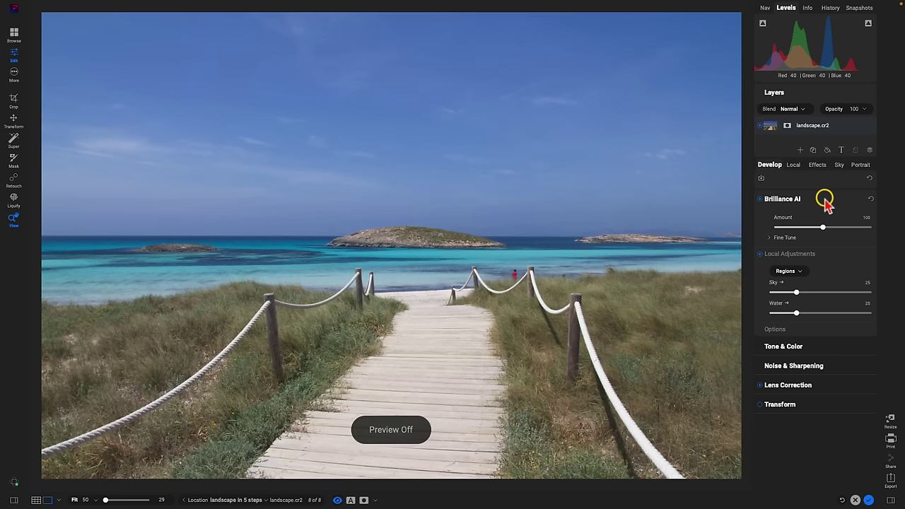
key(backslash)
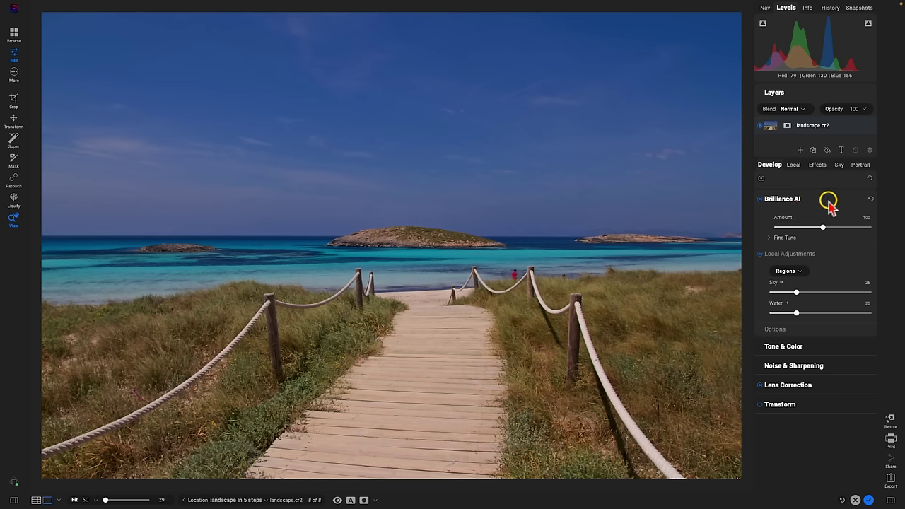
click(824, 346)
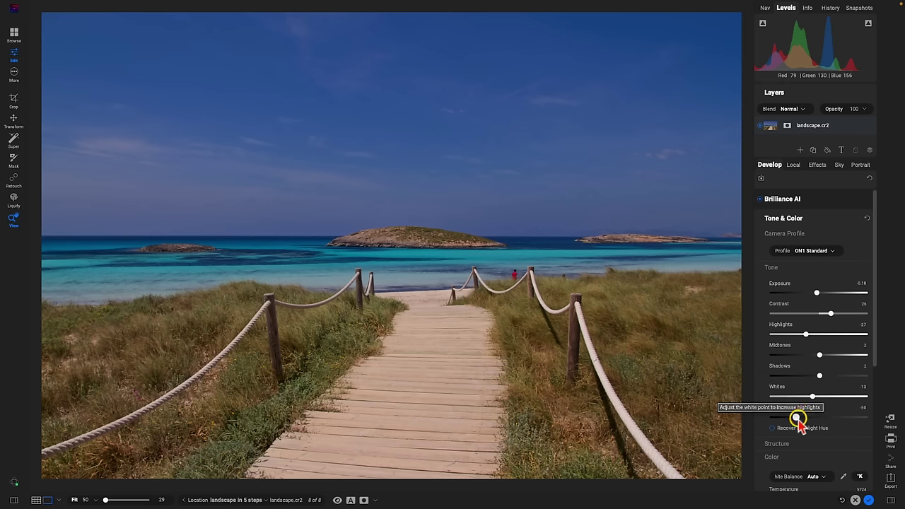
Raise Blacks to 0 and apply the ON1 Landscape camera profile, comparing with the original.
drag(796, 419, 818, 418)
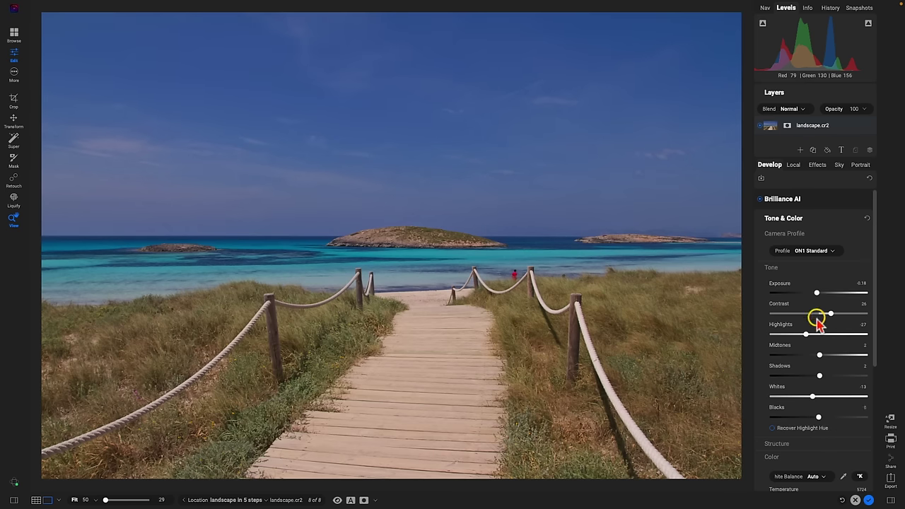
click(832, 250)
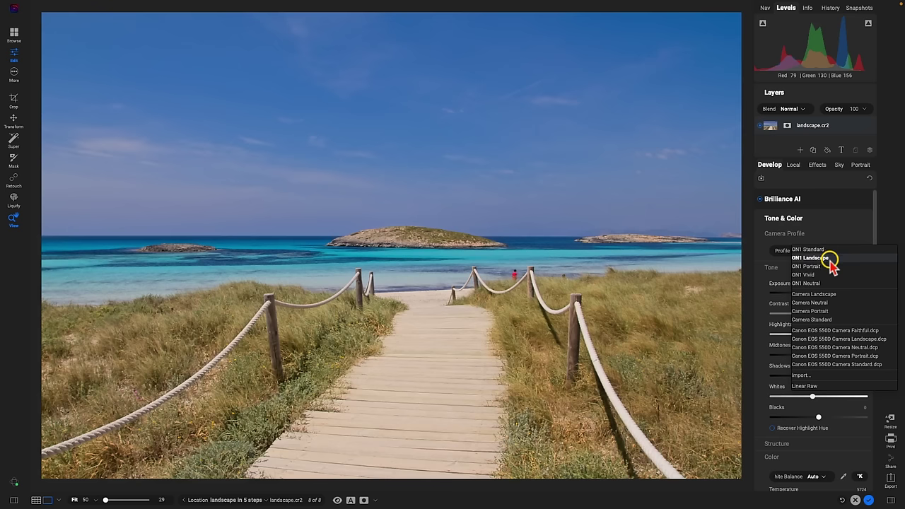
click(831, 259)
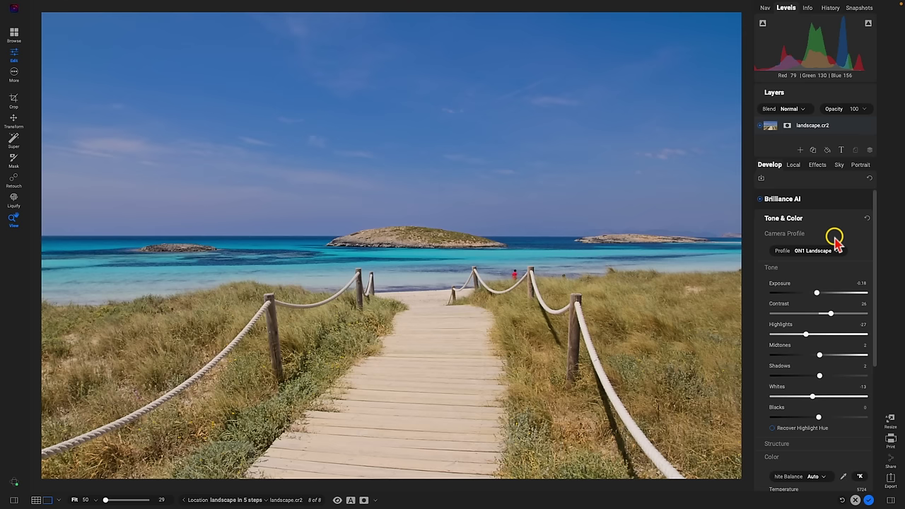
key(p)
key(p)
key(p)
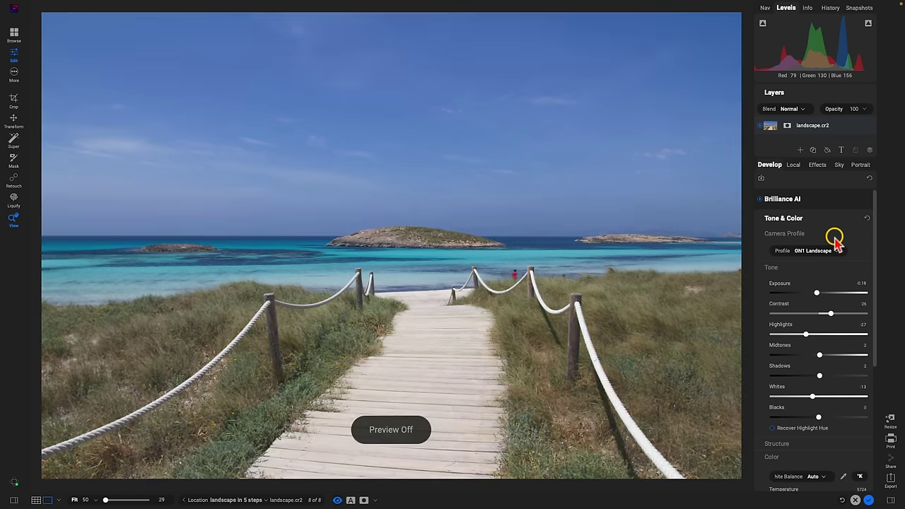
key(ctrl+p)
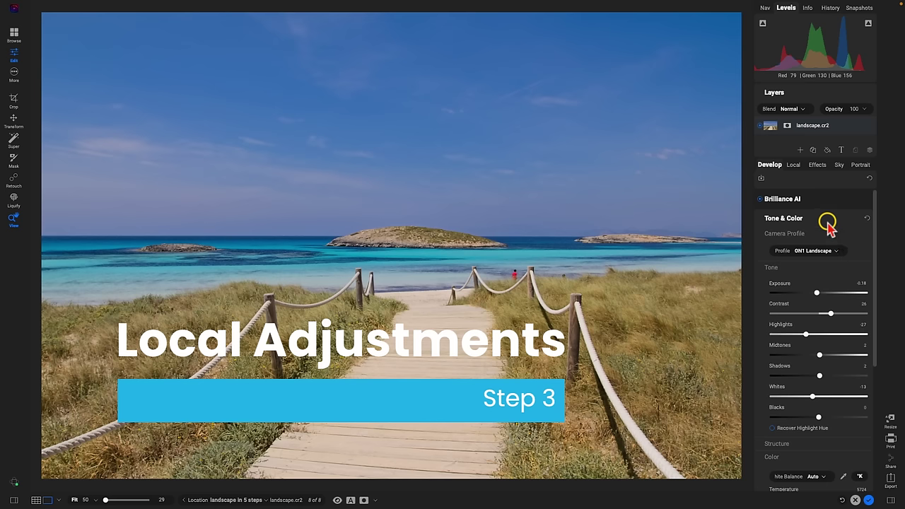
Raise the Brilliance AI Sky and Water region sliders to 30 for deeper blues.
click(824, 219)
click(827, 203)
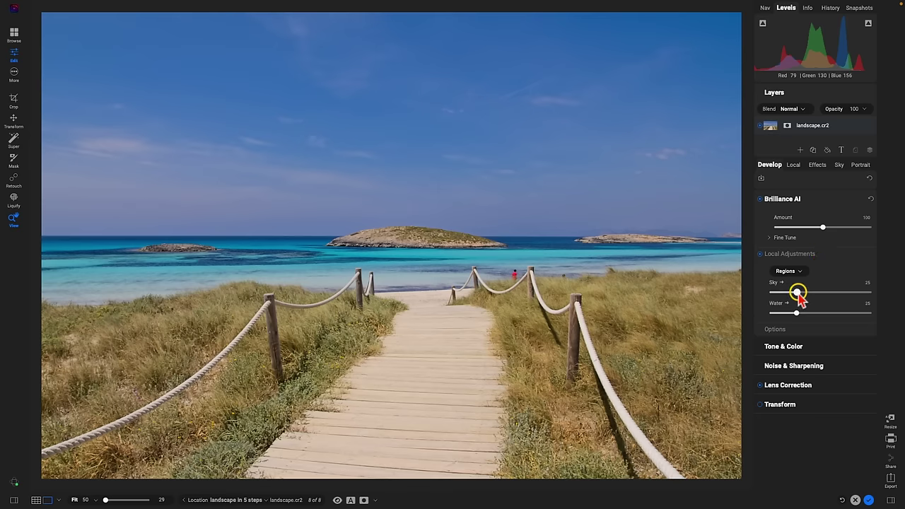
mouse_move(797, 292)
mouse_down()
mouse_move(843, 293)
mouse_move(795, 296)
mouse_move(798, 311)
mouse_move(836, 314)
mouse_move(776, 317)
mouse_move(836, 317)
mouse_move(801, 319)
mouse_move(802, 295)
mouse_up()
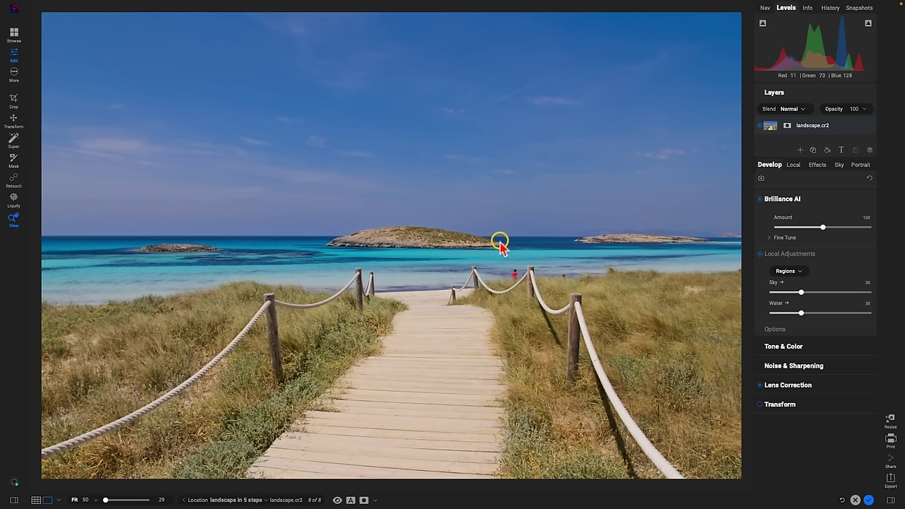
Add a local adjustment named 'Foreground Darkening' at Exposure -1 with the gradient masking tool.
click(792, 165)
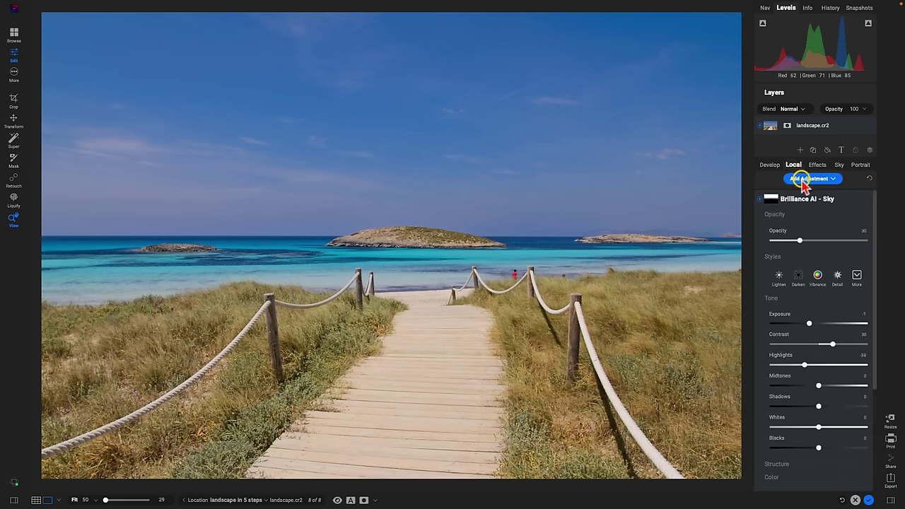
click(802, 180)
double_click(800, 199)
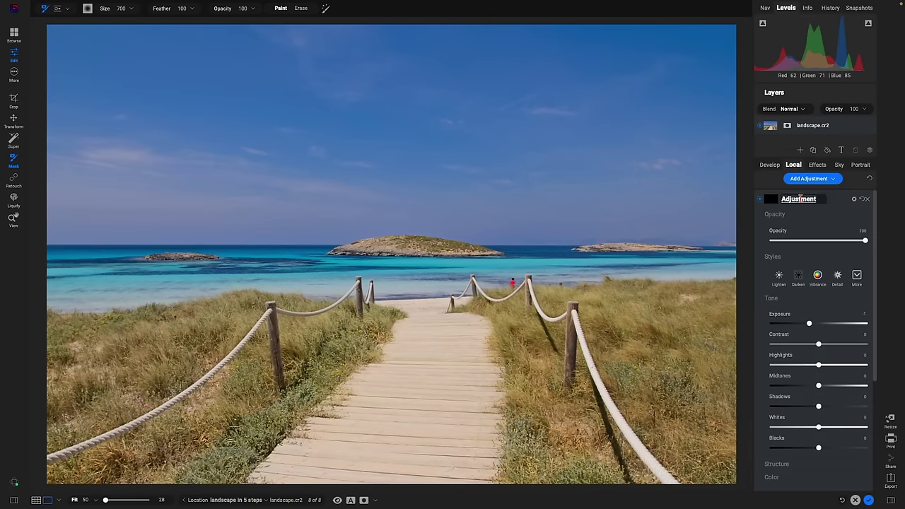
text(Foreground Dark)
key(Return)
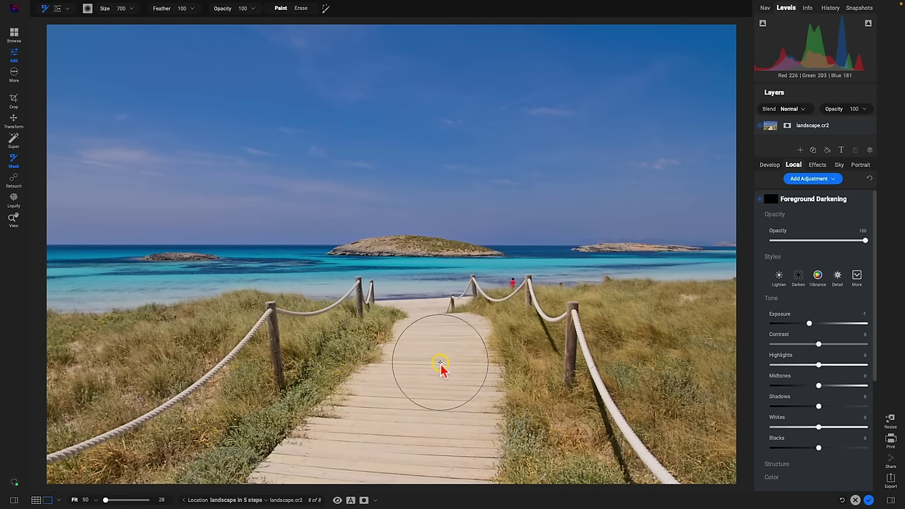
key(shift+b)
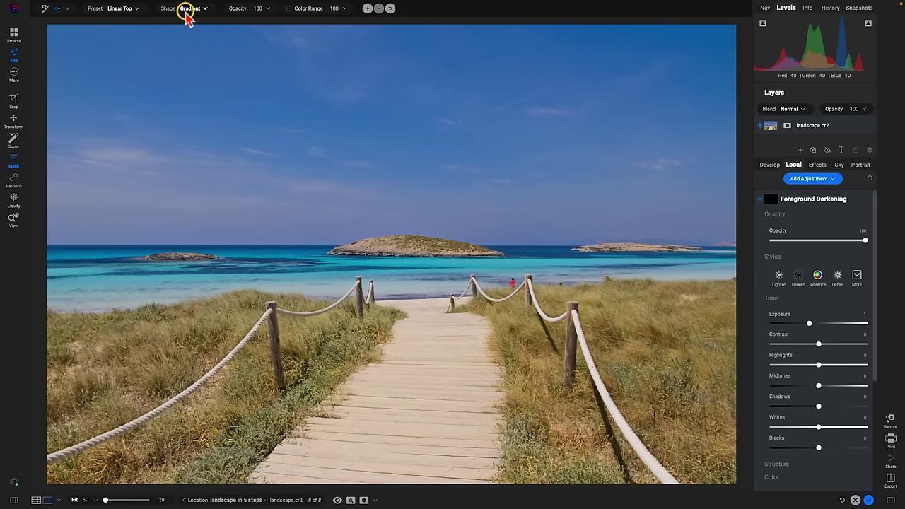
Place a plain gradient mask over the boardwalk foreground and widen its soft transition.
click(206, 10)
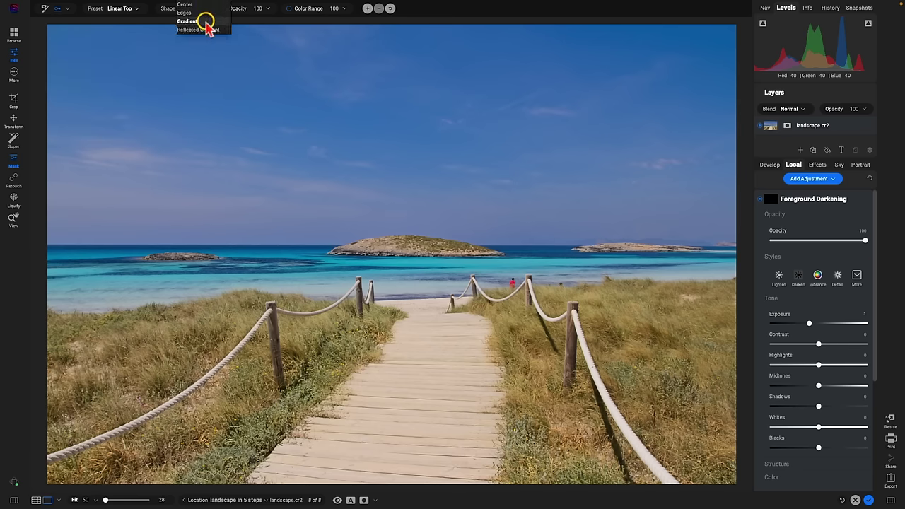
click(206, 22)
click(391, 344)
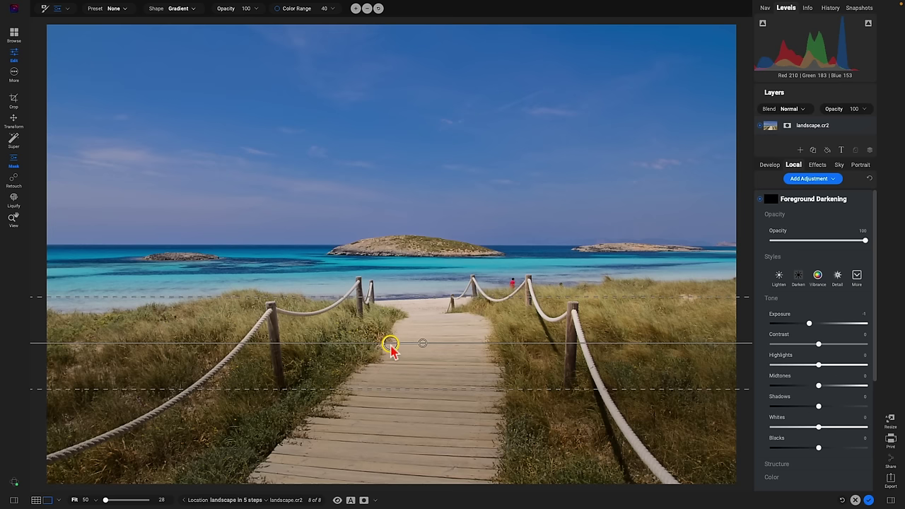
drag(391, 344, 380, 376)
drag(394, 339, 393, 314)
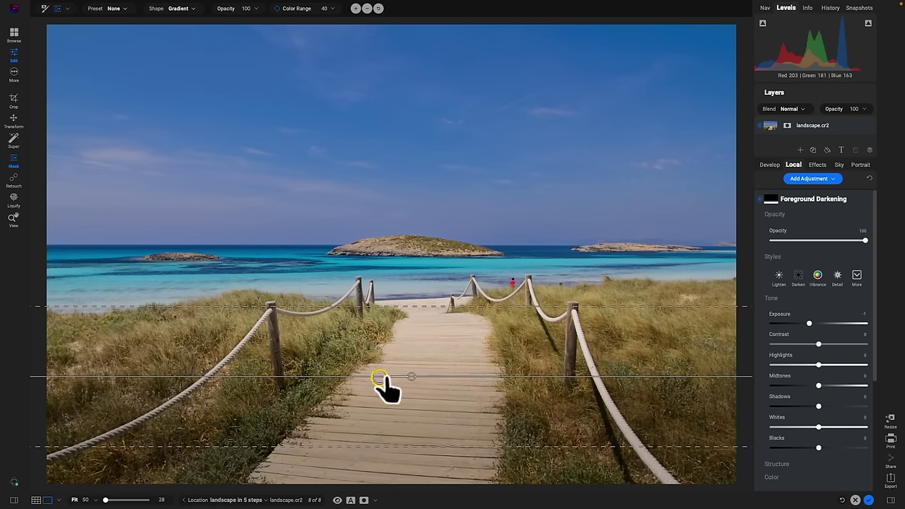
drag(379, 377, 400, 377)
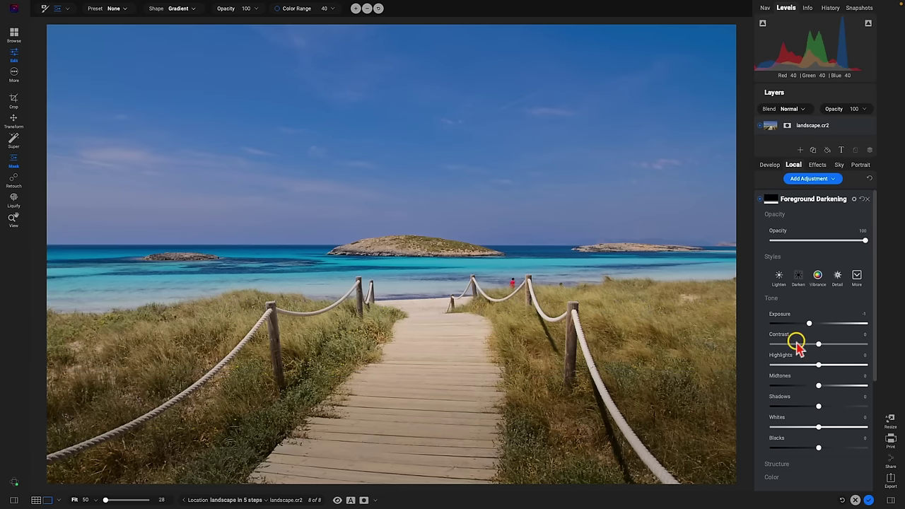
Set the foreground Contrast to 19 and Whites to 9, toggling the layer to compare.
drag(818, 345, 828, 346)
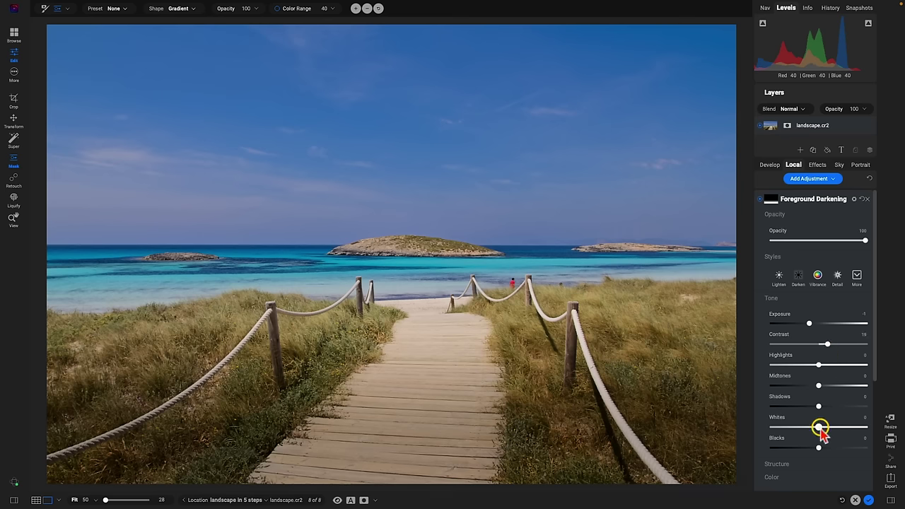
drag(818, 427, 821, 429)
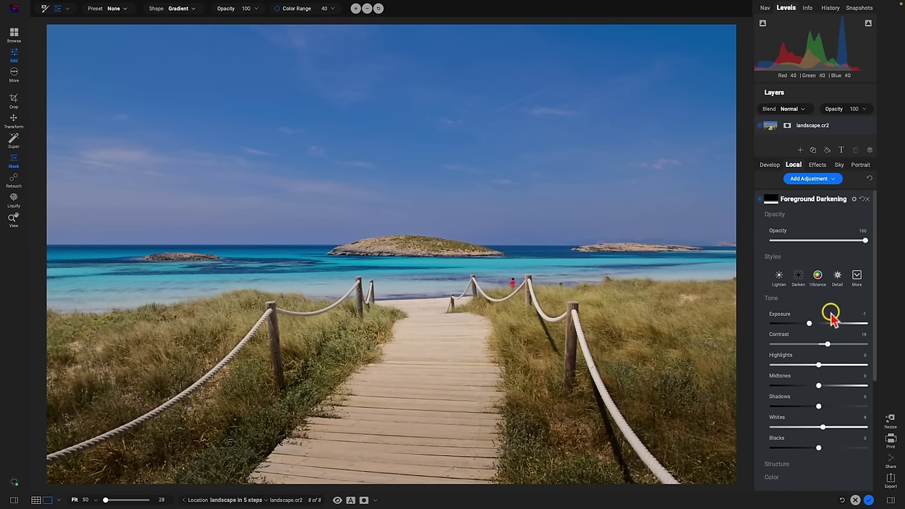
click(760, 202)
click(760, 202)
click(760, 202)
click(760, 201)
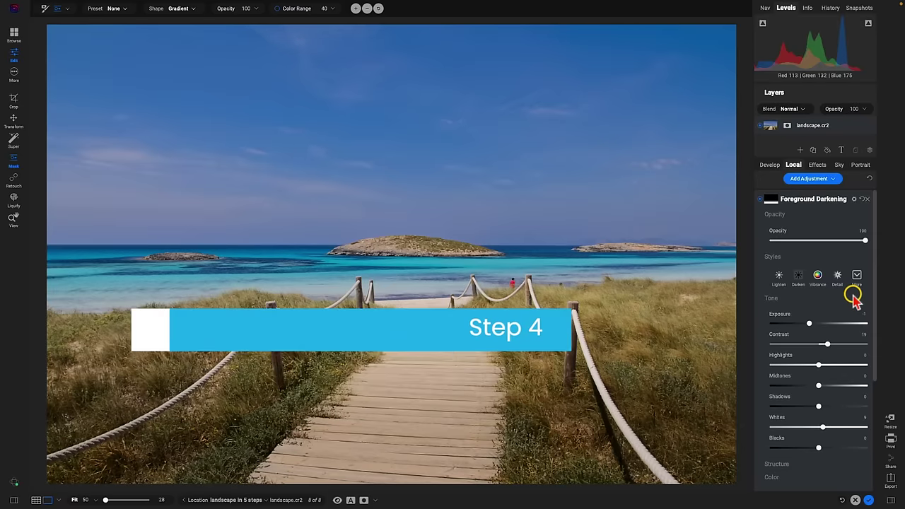
Choose the OcuDrone Marshmallow category for the Sky Swap AI replacement sky.
click(839, 165)
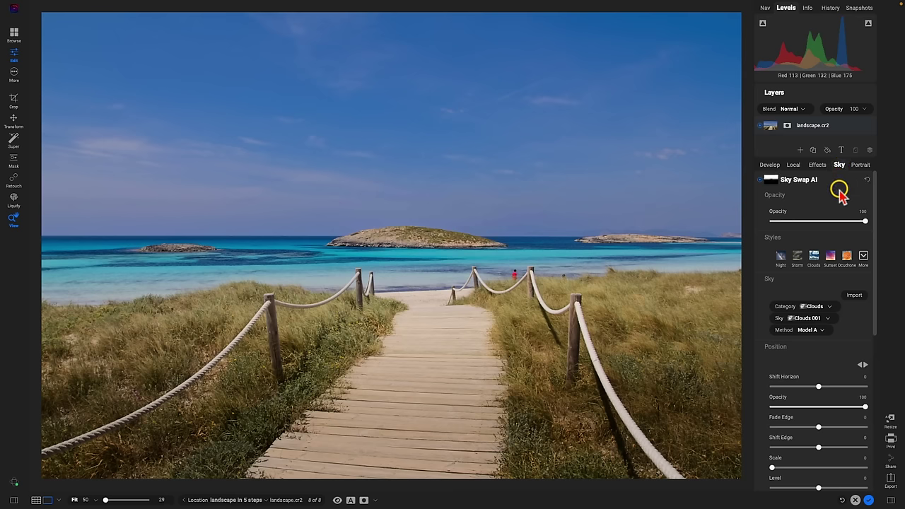
click(828, 307)
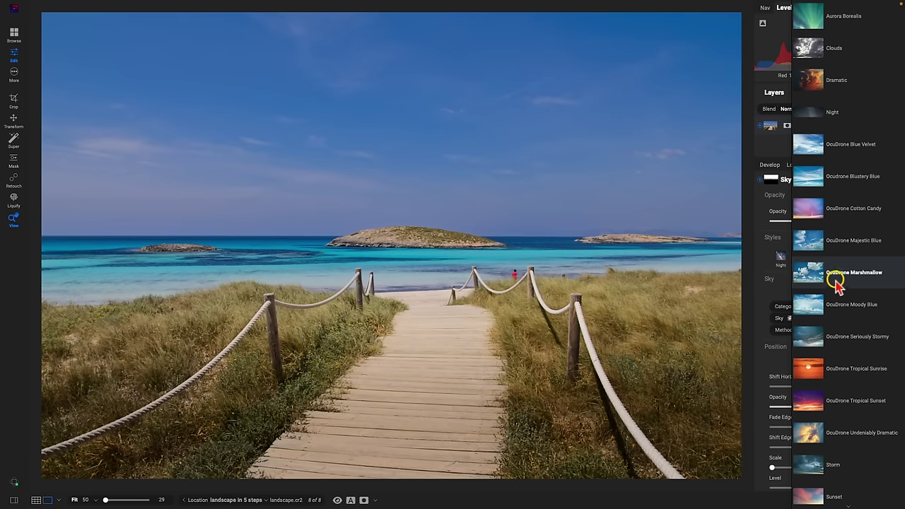
click(846, 280)
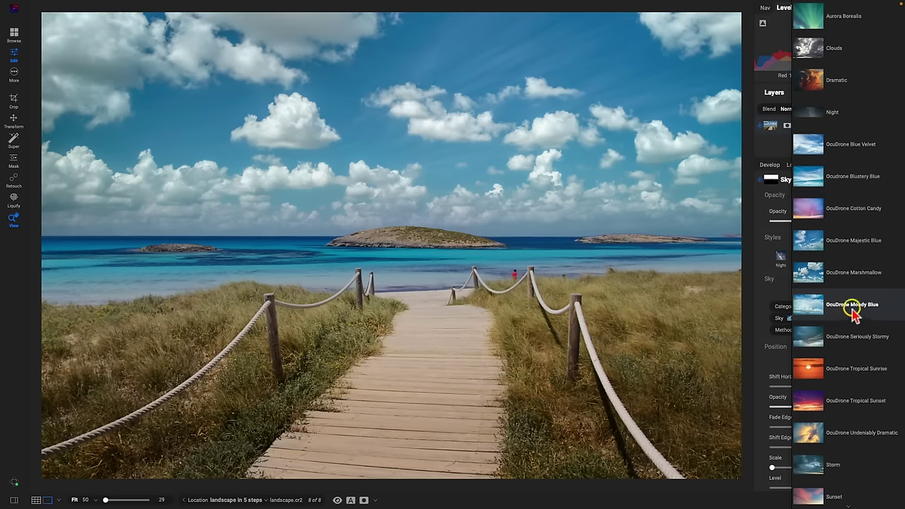
click(852, 274)
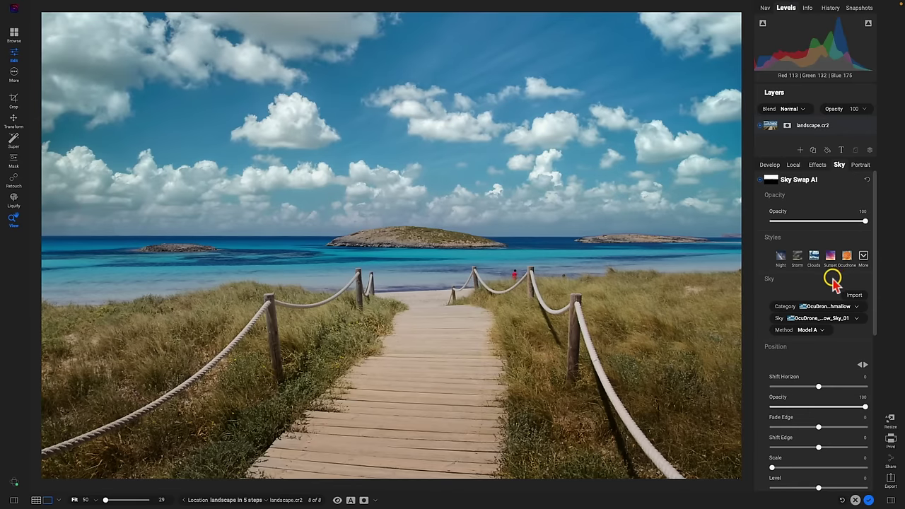
Swap in the Marshmallow Sky_08 sky and turn off its Foreground Lighting.
click(857, 318)
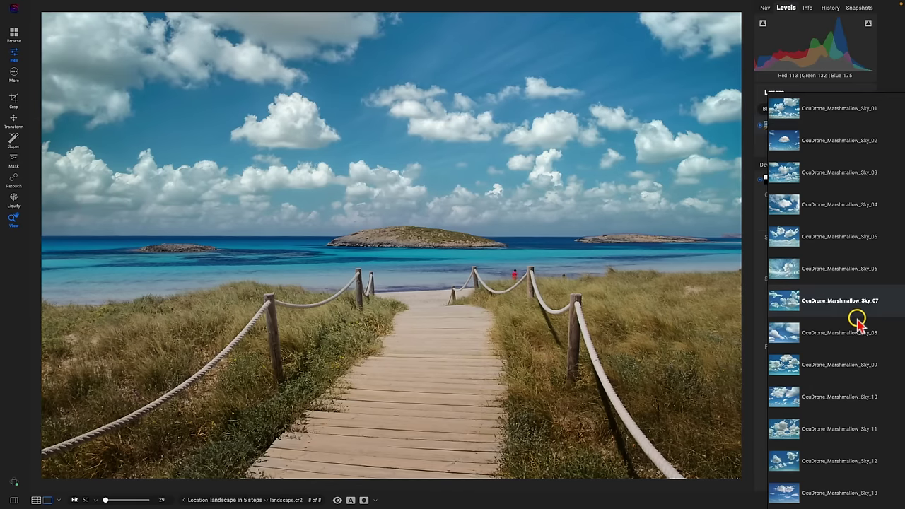
click(835, 338)
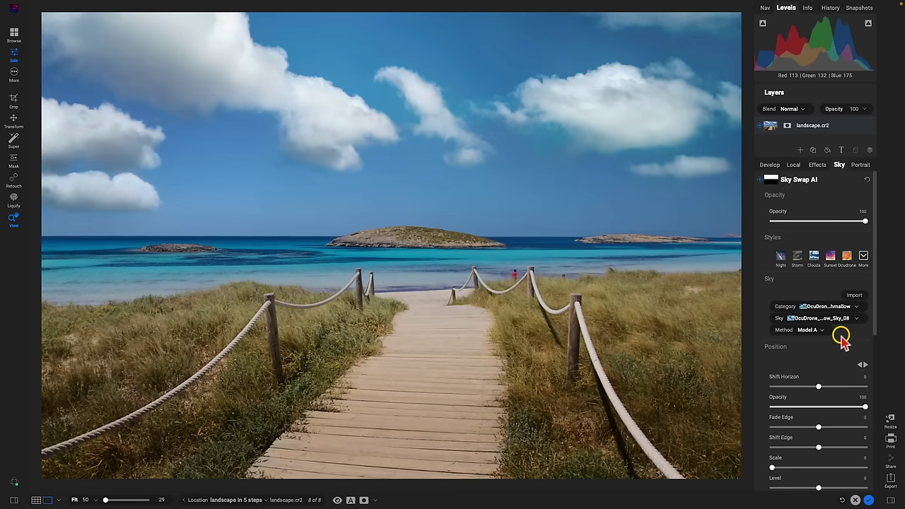
scroll(842, 338, down, 5)
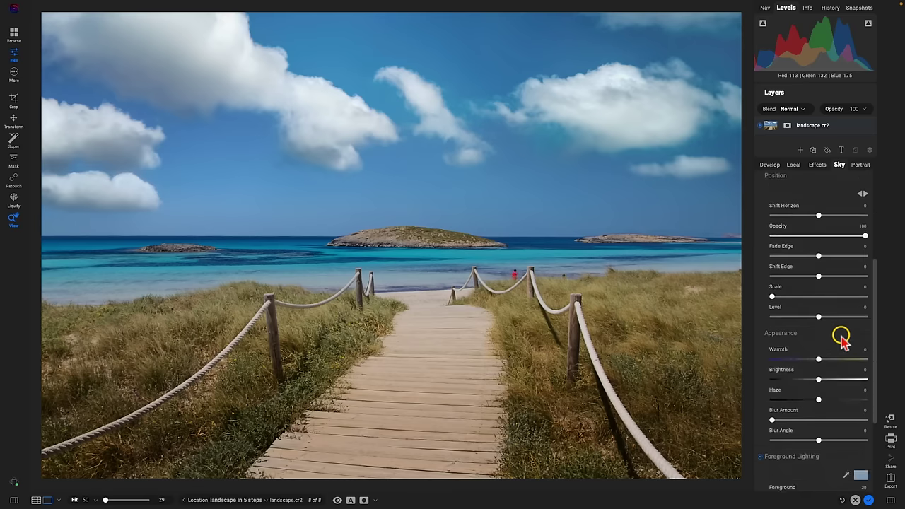
scroll(841, 339, down, 2)
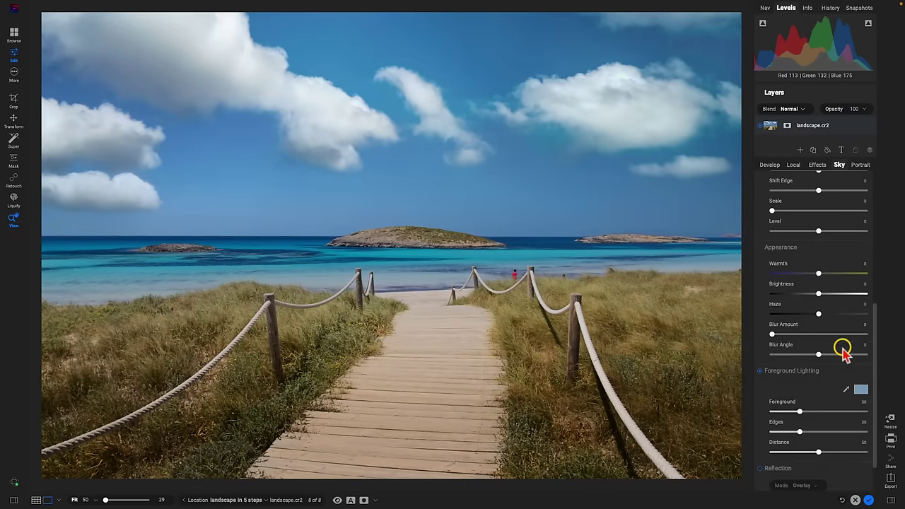
click(759, 372)
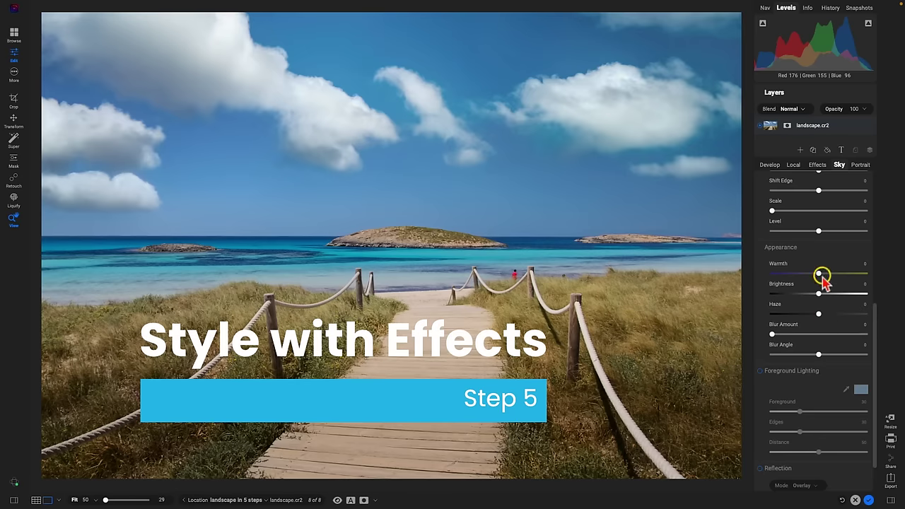
Add a Glow filter in Effects using the Darker style at opacity 100.
click(817, 167)
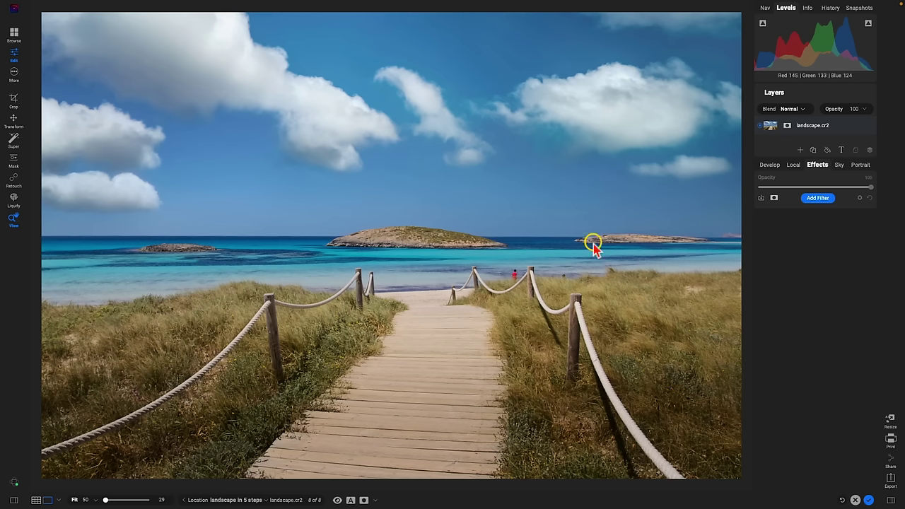
click(815, 198)
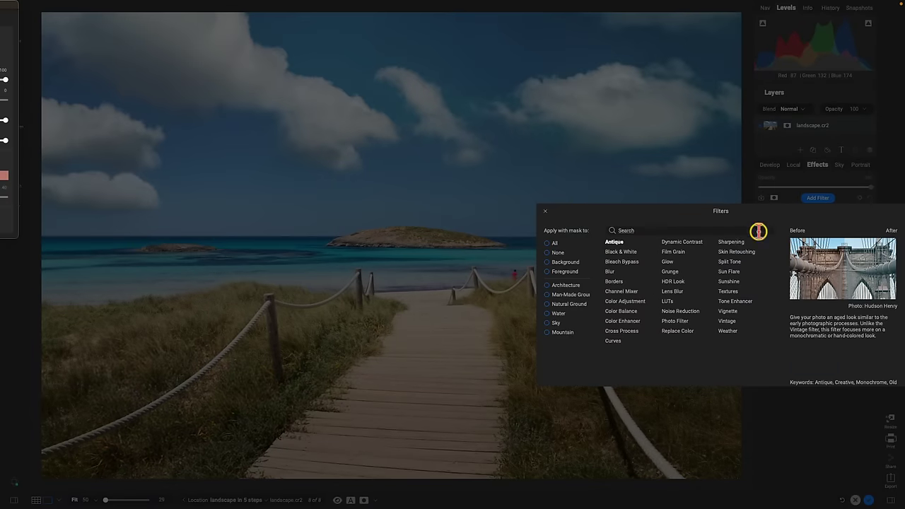
click(669, 262)
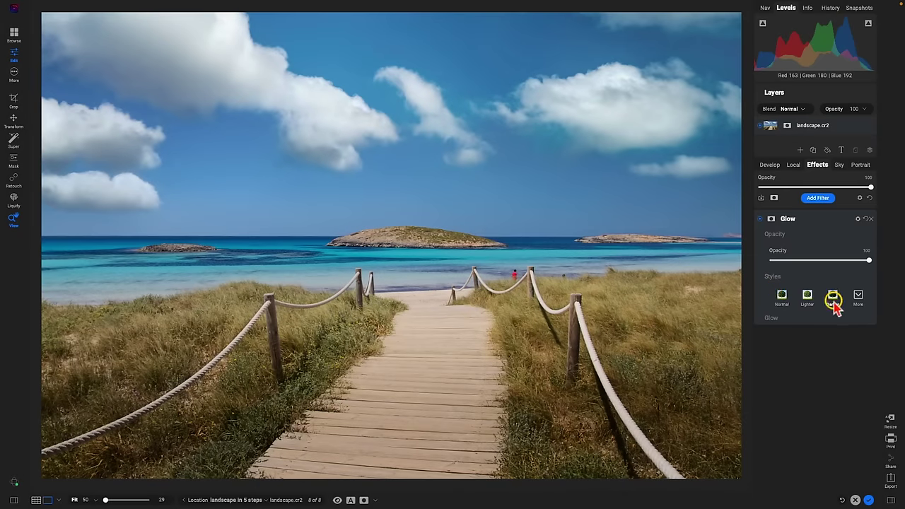
click(833, 299)
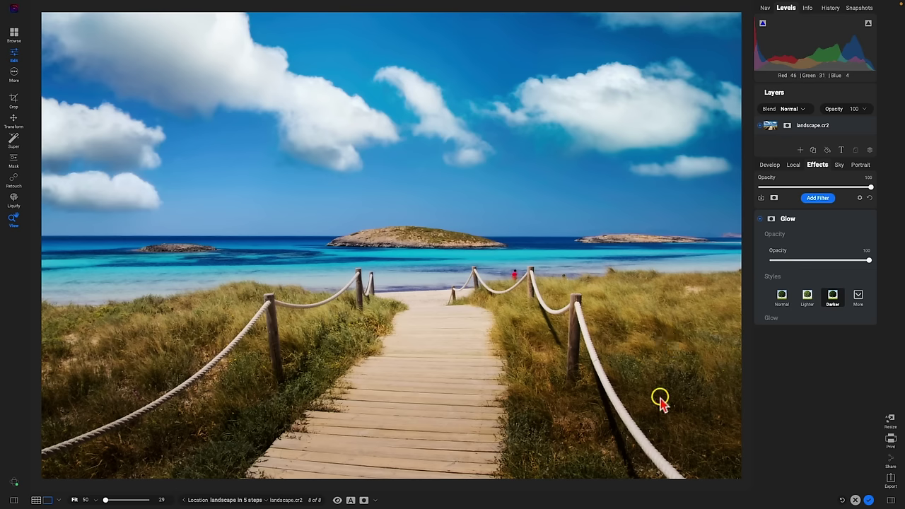
Add a mask to the Glow effect and invert it so the glow is hidden everywhere.
click(771, 220)
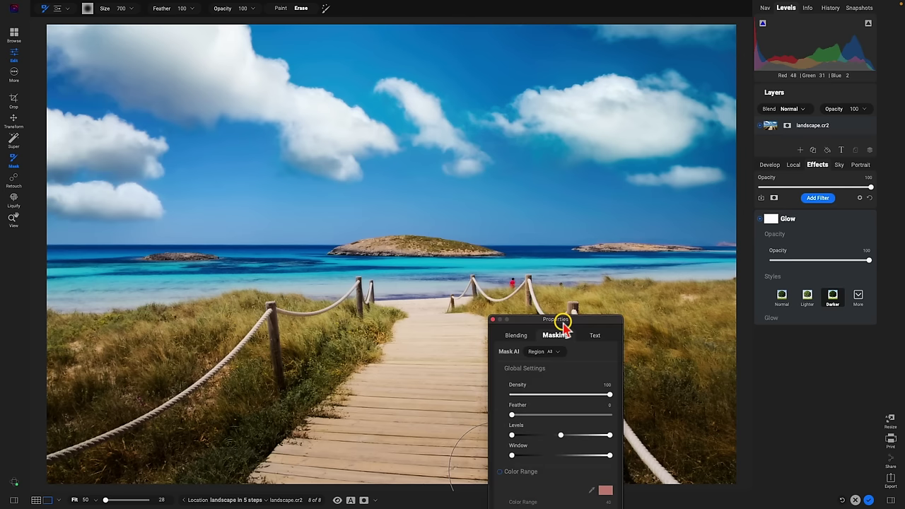
drag(564, 323, 563, 131)
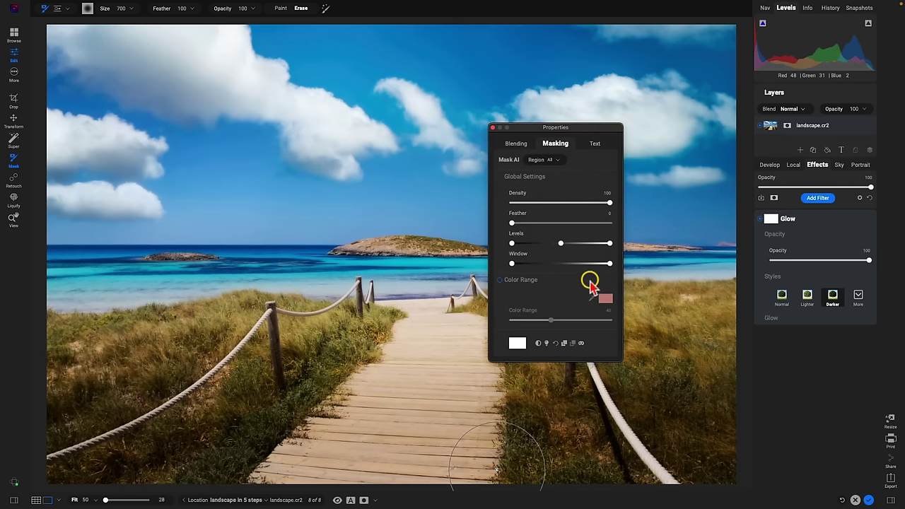
click(538, 343)
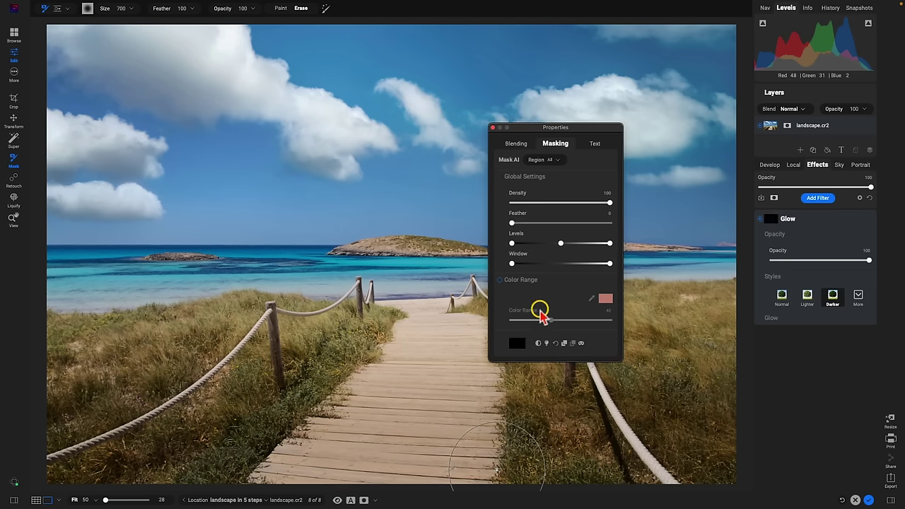
click(493, 129)
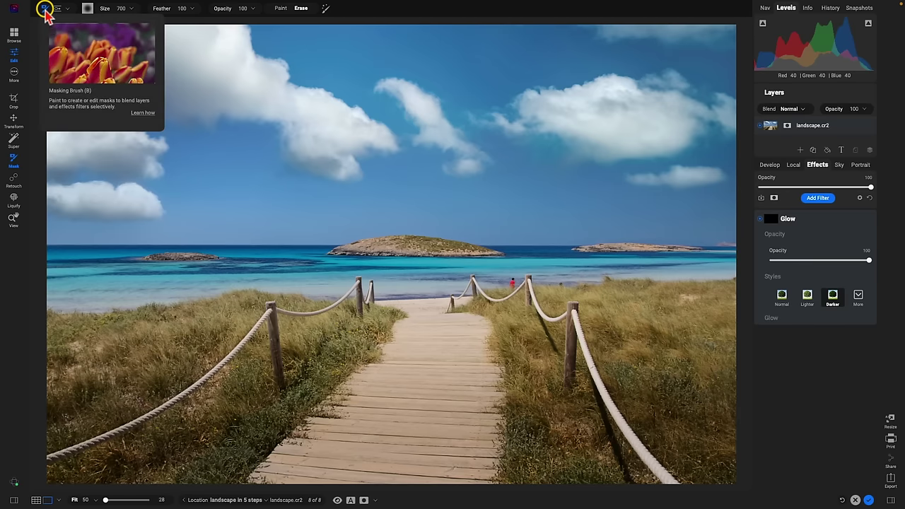
Paint the glow back onto the grass, then toggle Glow off and on to compare.
click(280, 8)
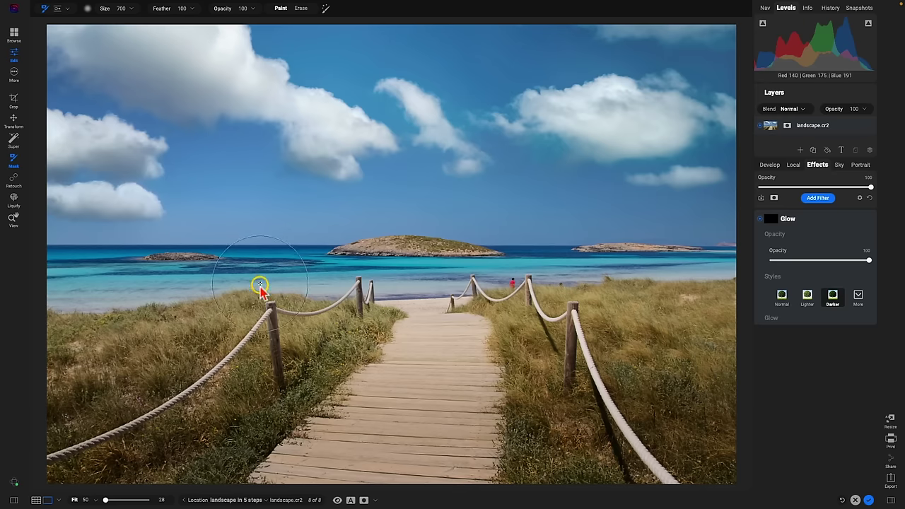
mouse_move(124, 357)
mouse_down()
mouse_move(227, 334)
mouse_move(333, 344)
mouse_move(157, 467)
mouse_move(78, 477)
mouse_move(70, 366)
mouse_move(537, 342)
mouse_move(525, 321)
mouse_move(563, 471)
mouse_move(624, 370)
mouse_move(725, 332)
mouse_move(696, 451)
mouse_move(583, 486)
mouse_move(429, 402)
mouse_move(673, 348)
mouse_up()
key(z)
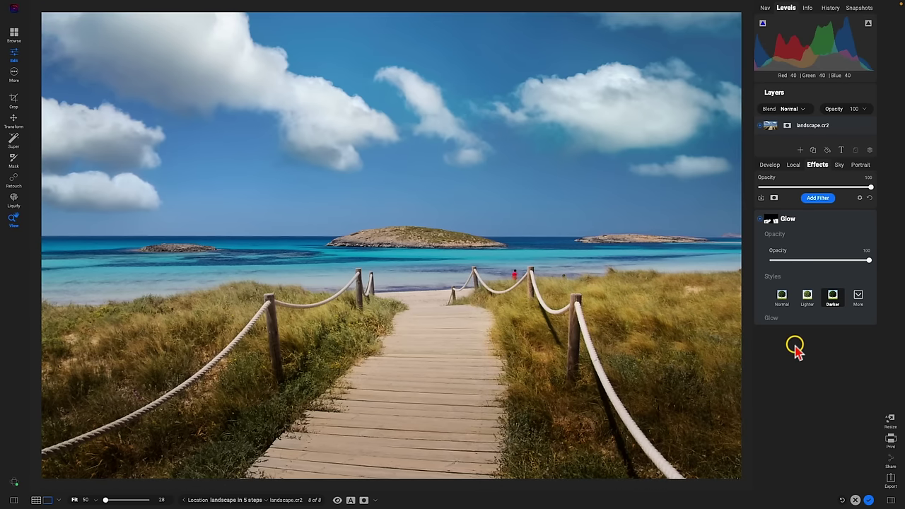
click(760, 220)
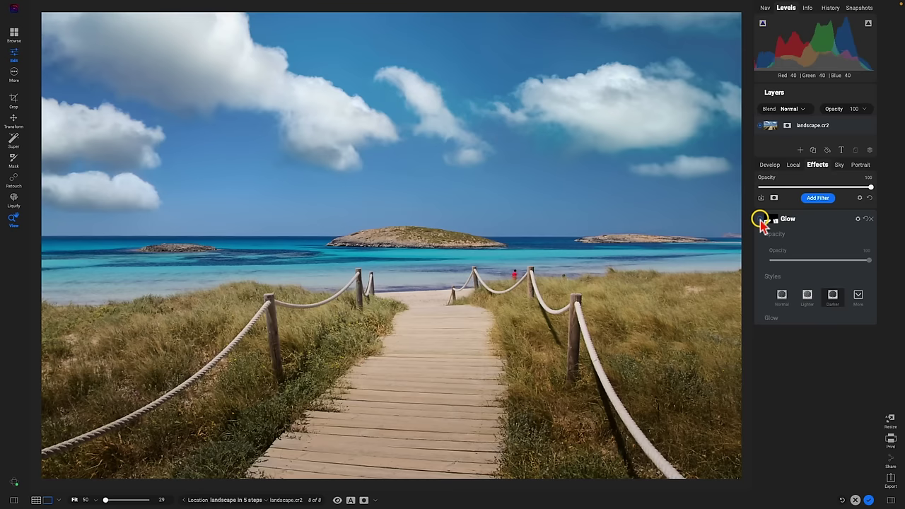
click(760, 221)
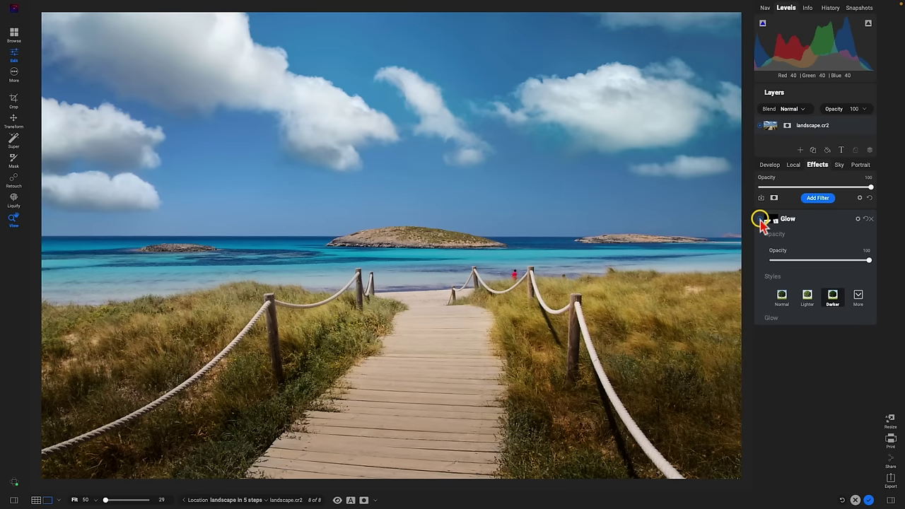
click(760, 220)
click(760, 220)
Add a Vignette filter with the Big Softy style at opacity 50, toggling it to compare.
click(818, 199)
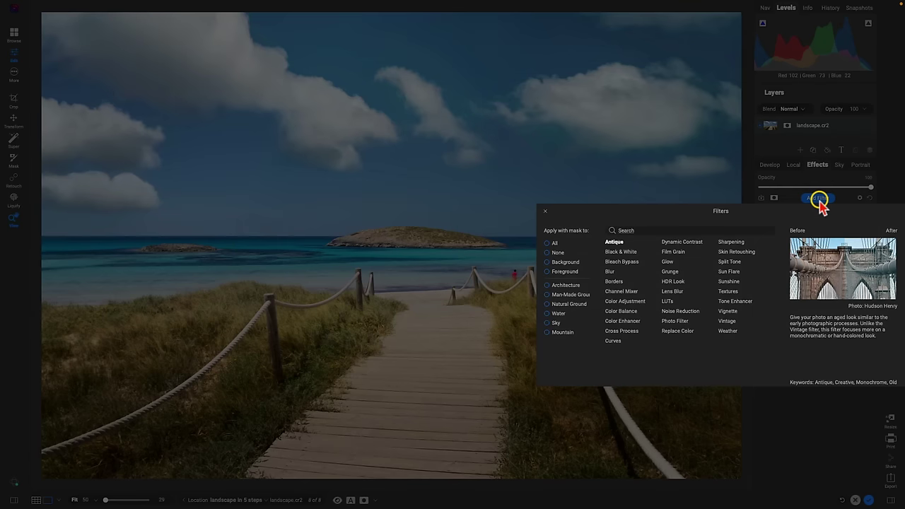
click(728, 311)
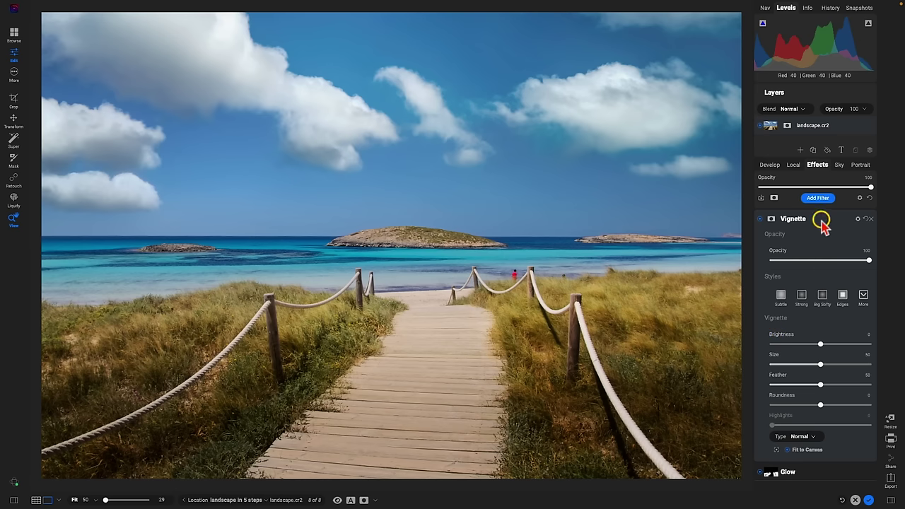
click(822, 296)
drag(869, 260, 824, 261)
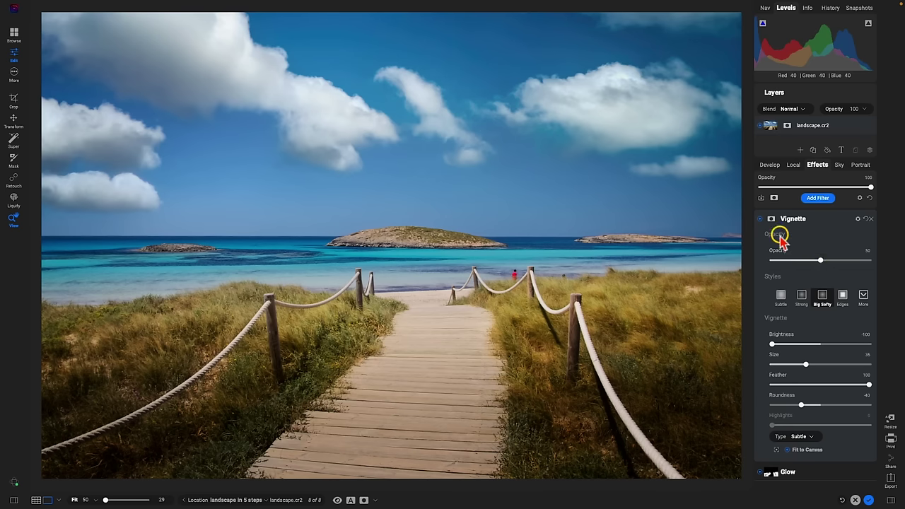
click(759, 221)
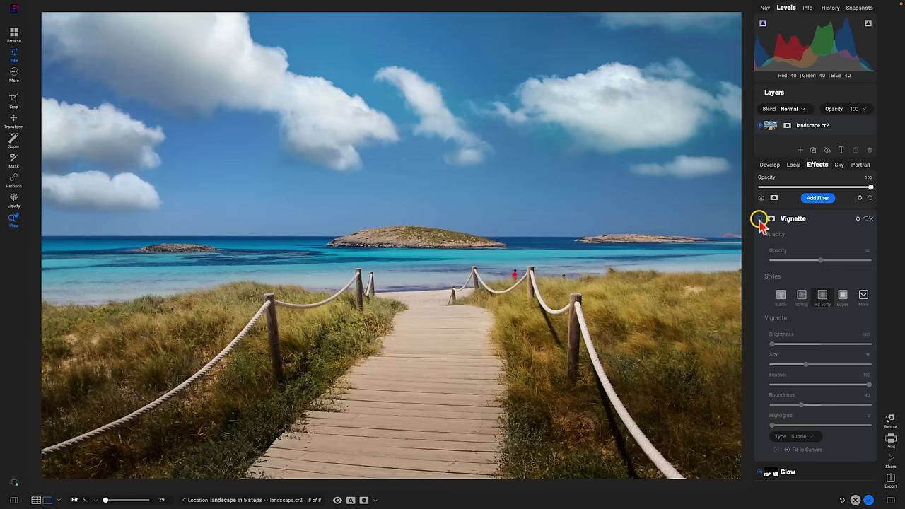
click(760, 220)
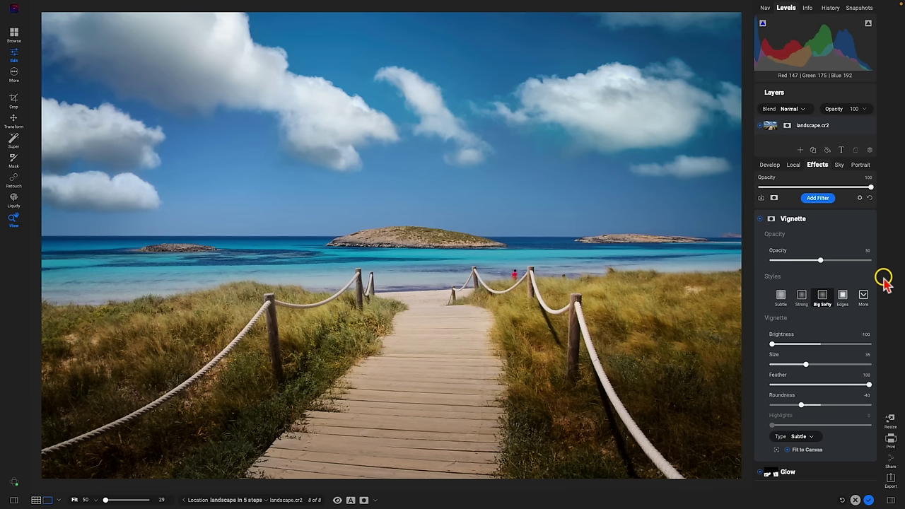
key(backslash)
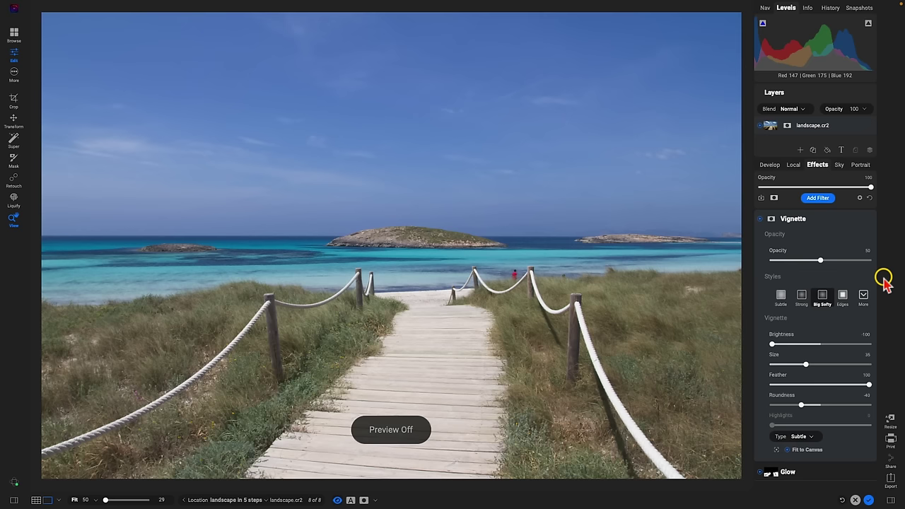
key(backslash)
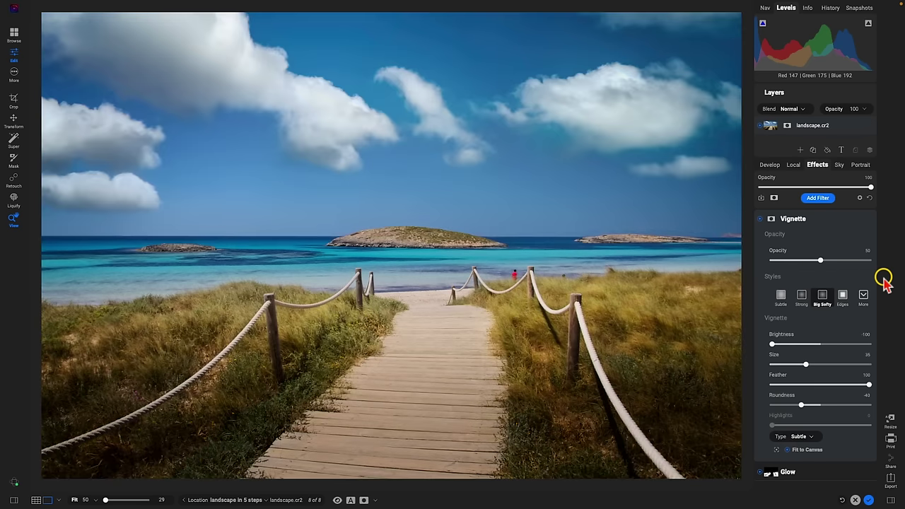
key(backslash)
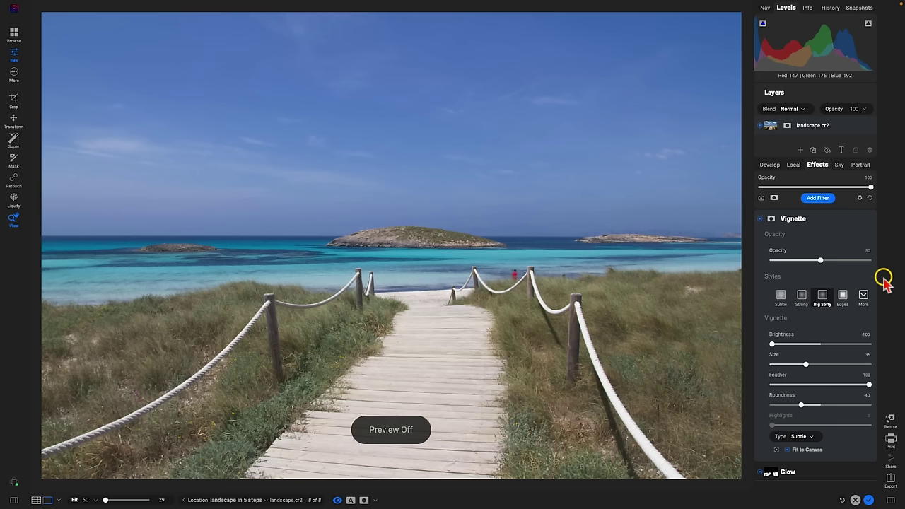
key(backslash)
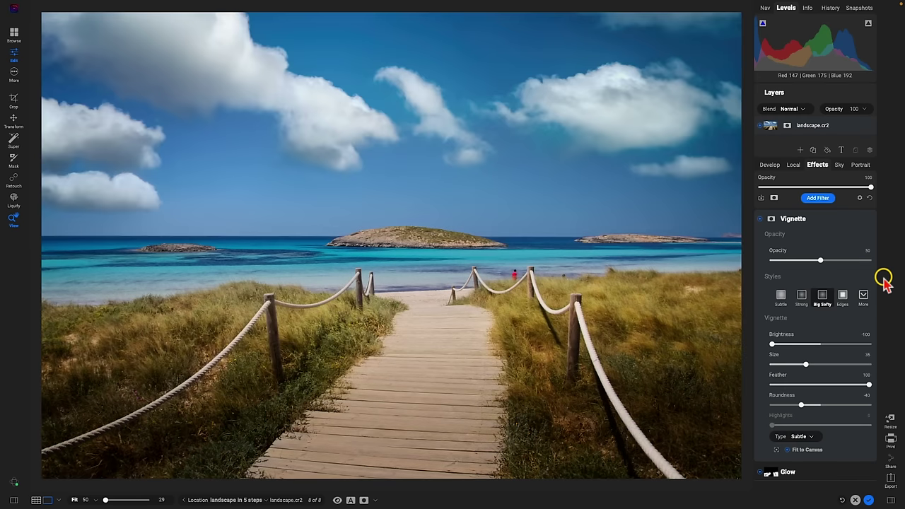